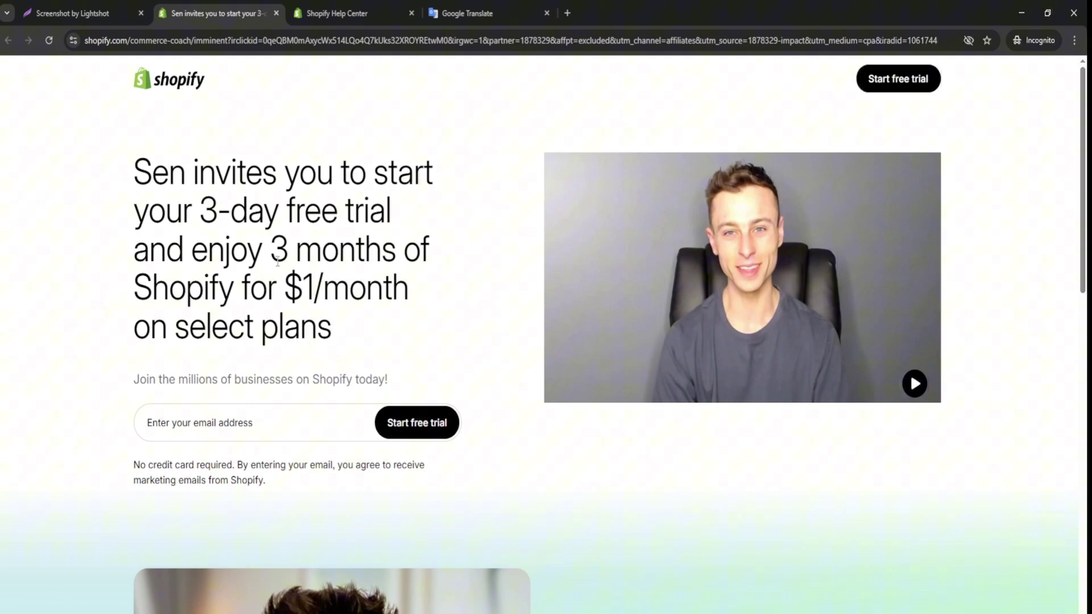
# Step: Highlight the '3 months of Shopify' offer, then move between the trial-offer and Help Center tabs
pyautogui.moveTo(271, 250); pyautogui.dragTo(234, 280)
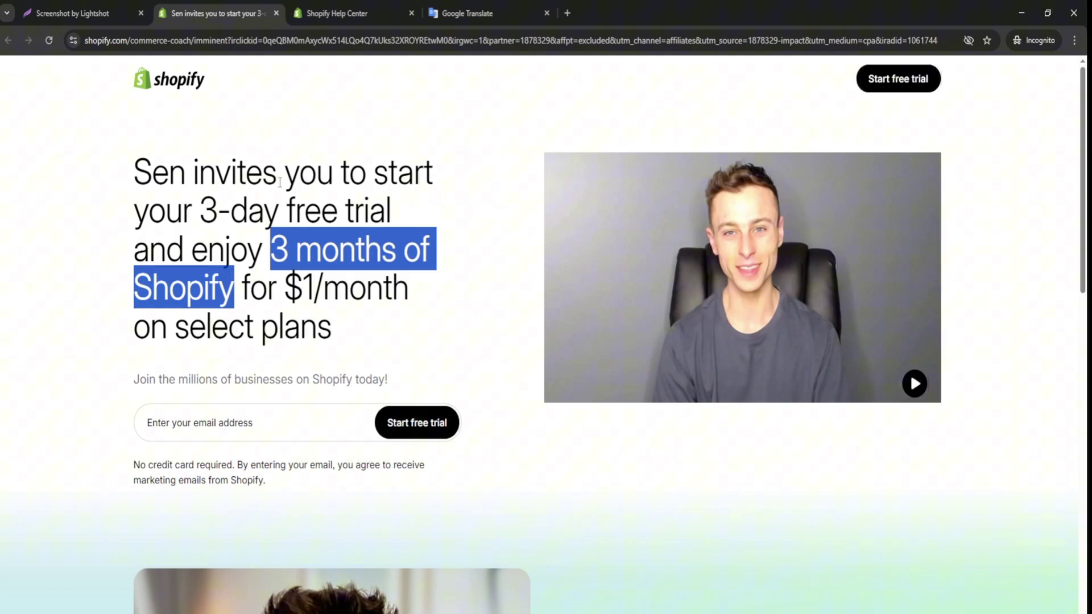
pyautogui.click(279, 244)
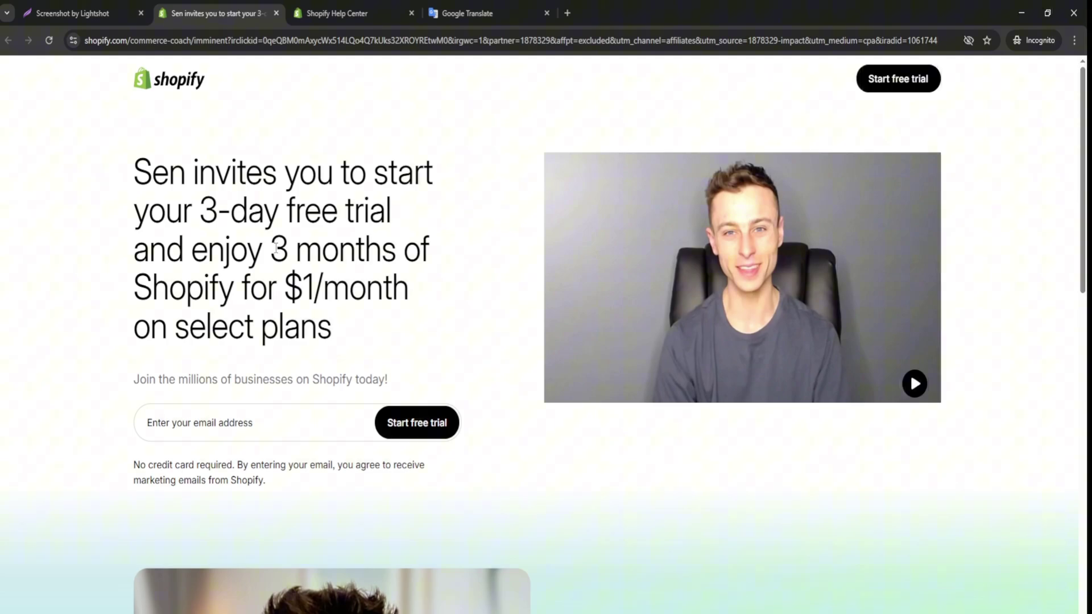
pyautogui.click(356, 13)
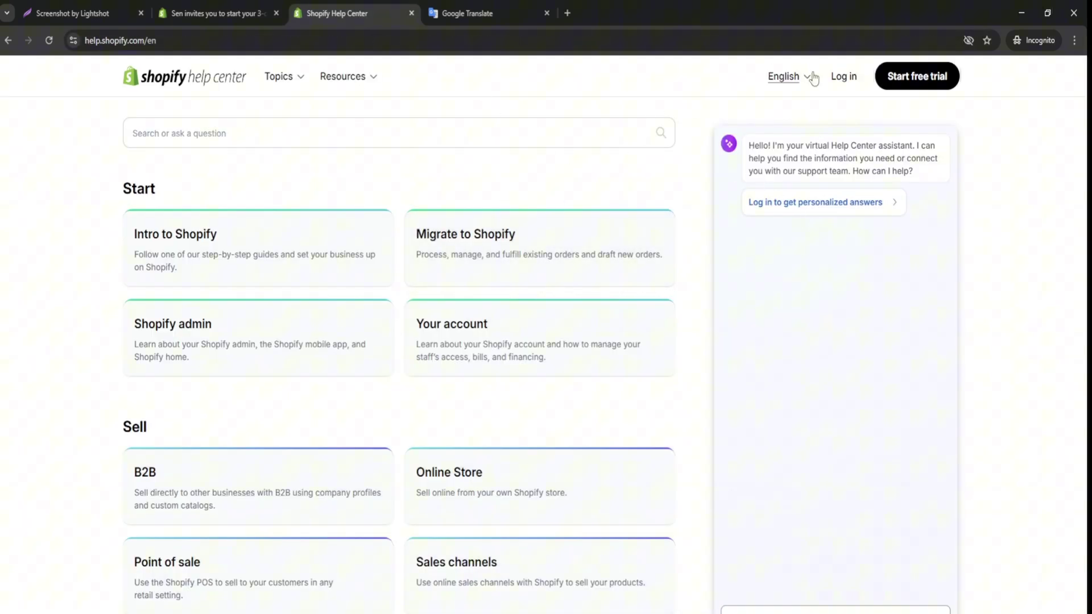
pyautogui.click(229, 13)
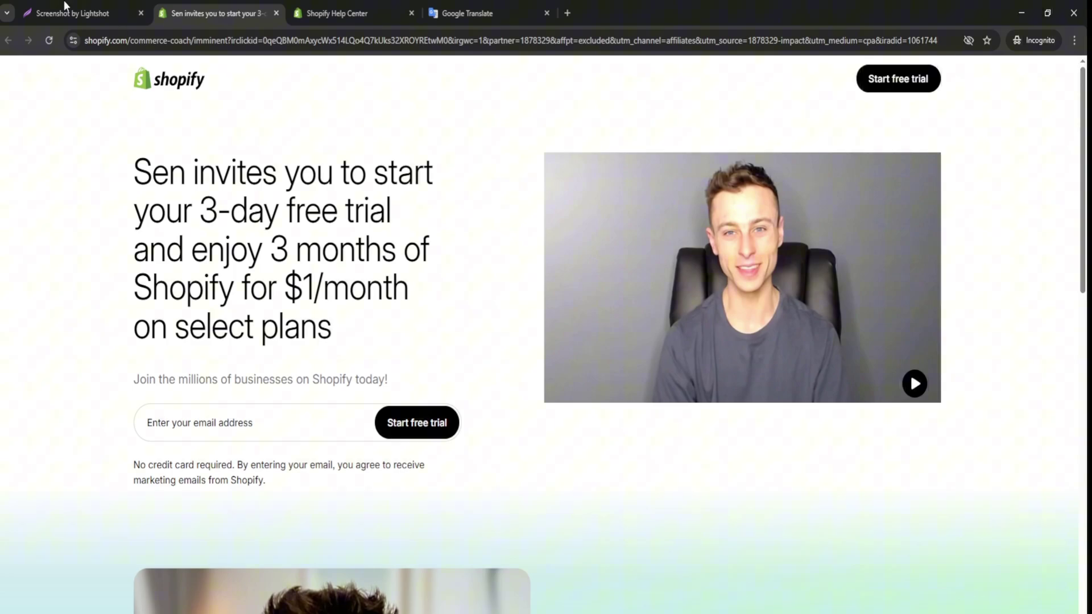
pyautogui.click(337, 13)
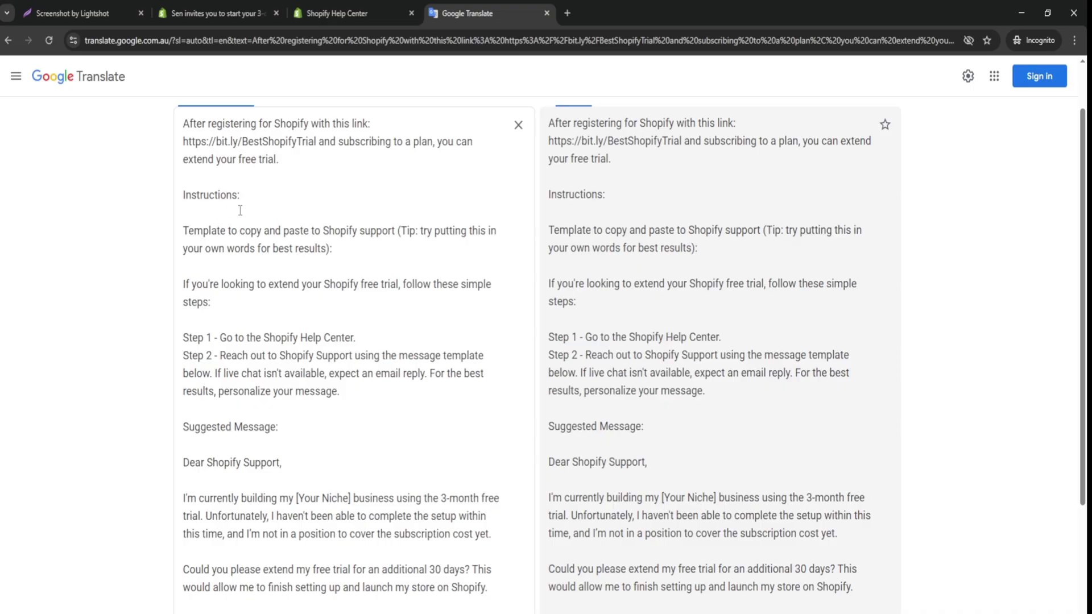
pyautogui.scroll(1, 245, 198)
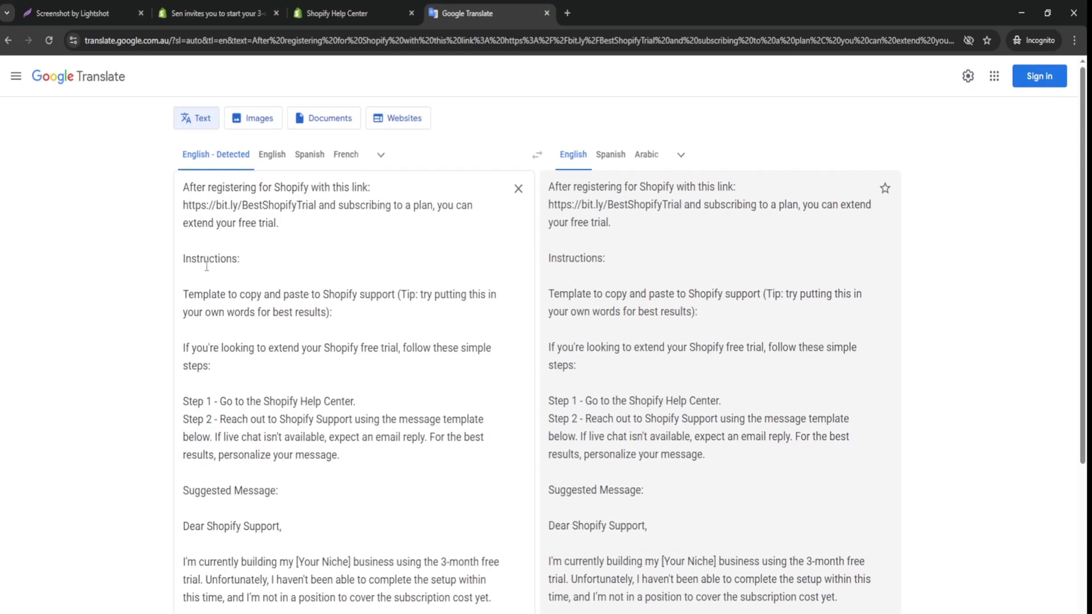
pyautogui.scroll(-1, 247, 288)
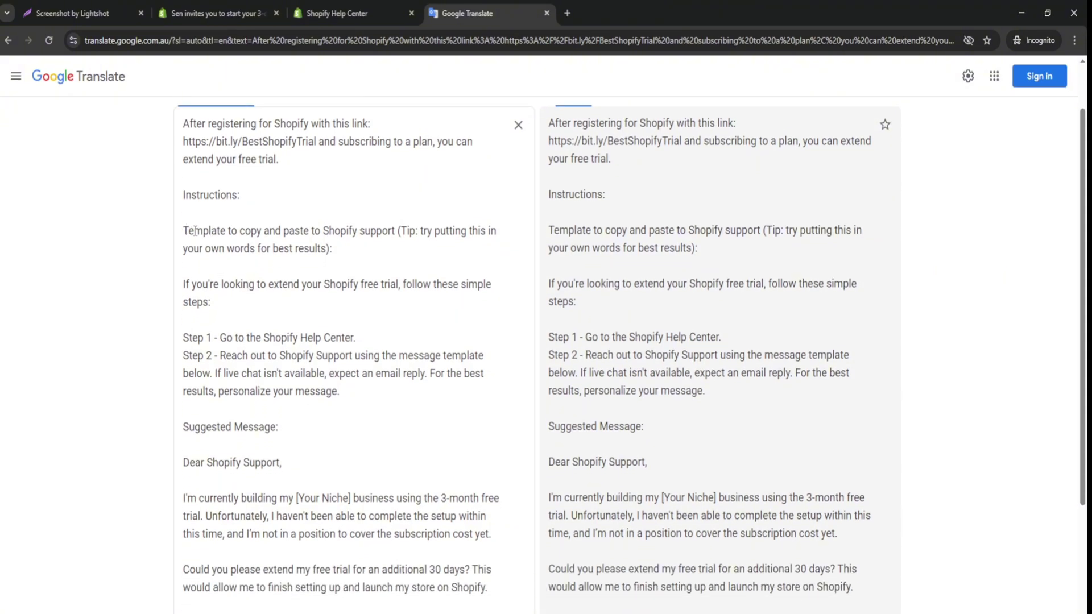
pyautogui.scroll(-2, 197, 239)
pyautogui.scroll(-1, 197, 265)
# Step: Copy the suggested letter through [Your Name] and paste it into the Help Center chat input
pyautogui.moveTo(184, 271); pyautogui.dragTo(294, 483)
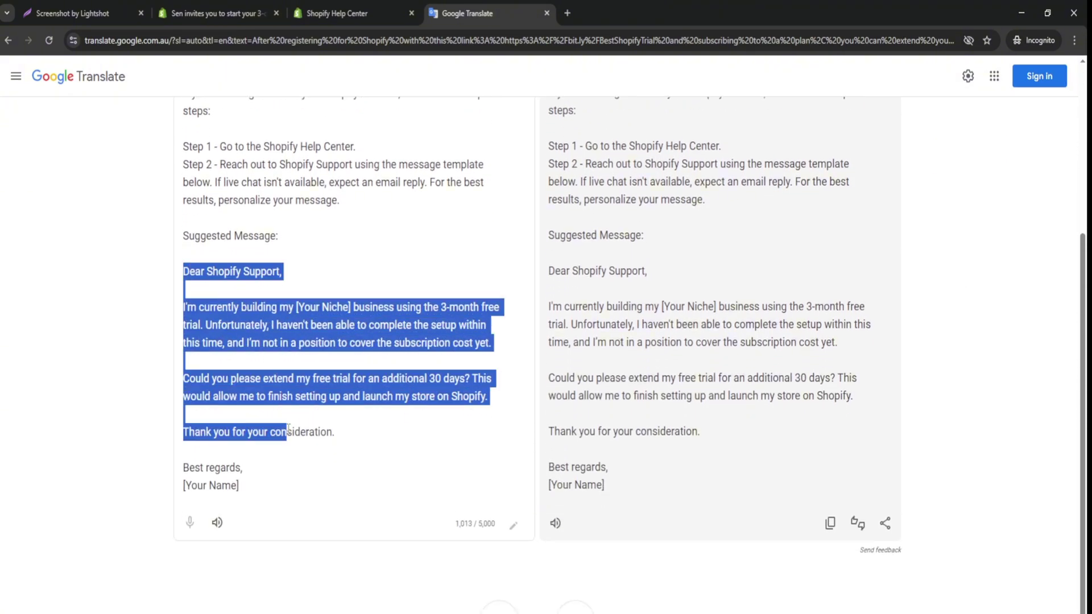
pyautogui.rightClick(273, 386)
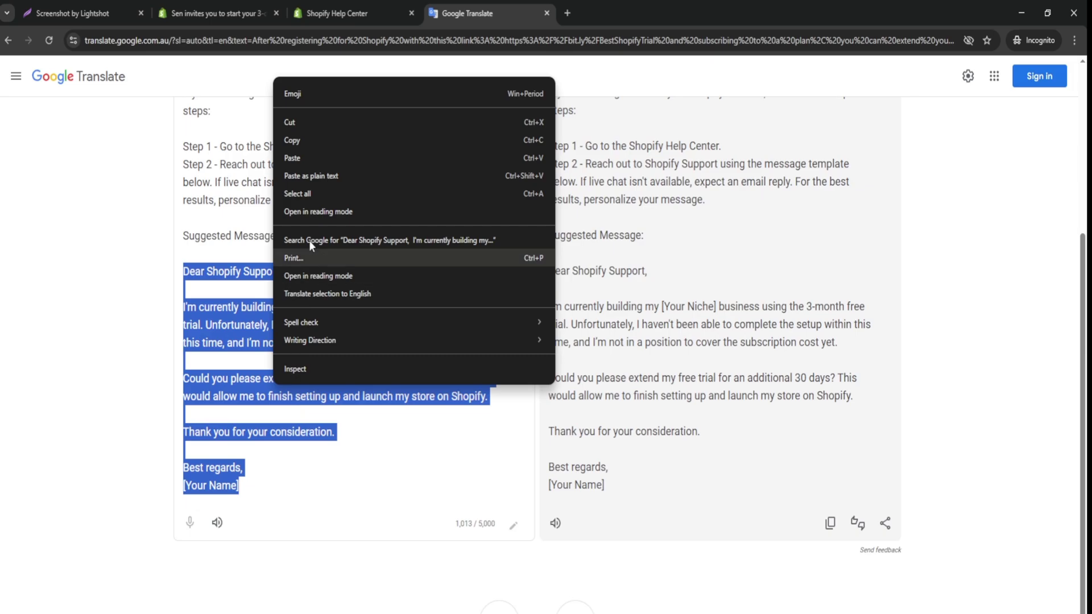
pyautogui.click(293, 142)
pyautogui.click(375, 7)
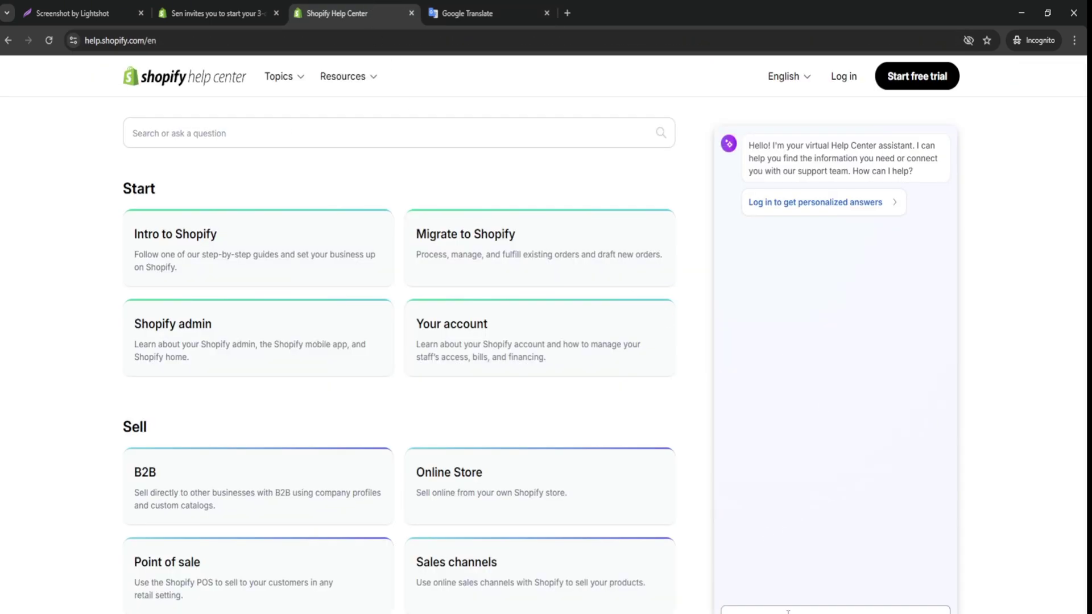
pyautogui.rightClick(779, 605)
pyautogui.click(806, 471)
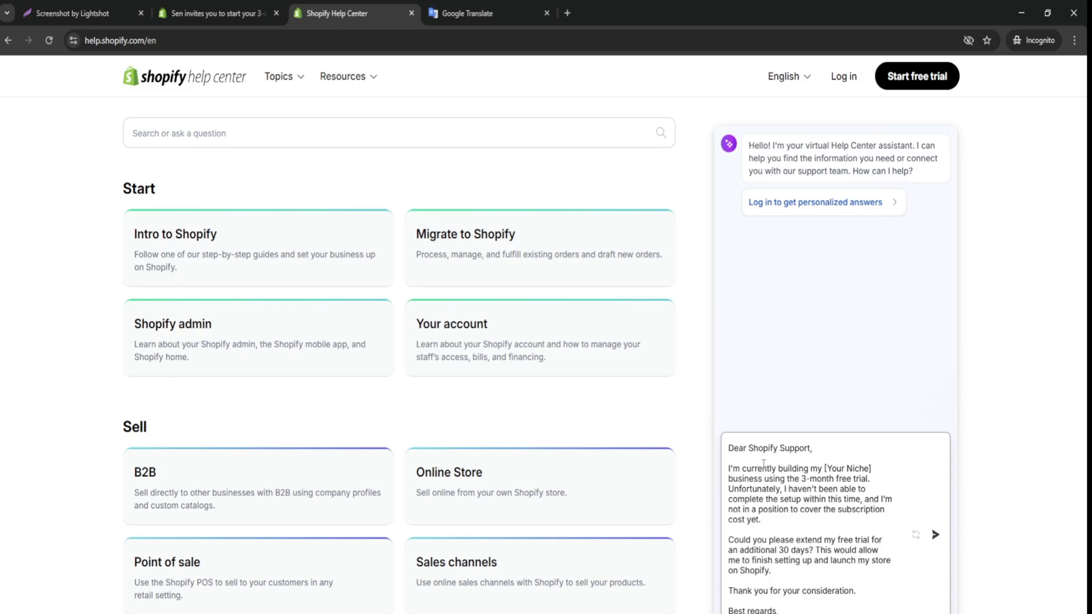
# Step: Return to the Google Translate tab holding the trial-extension template
pyautogui.click(448, 13)
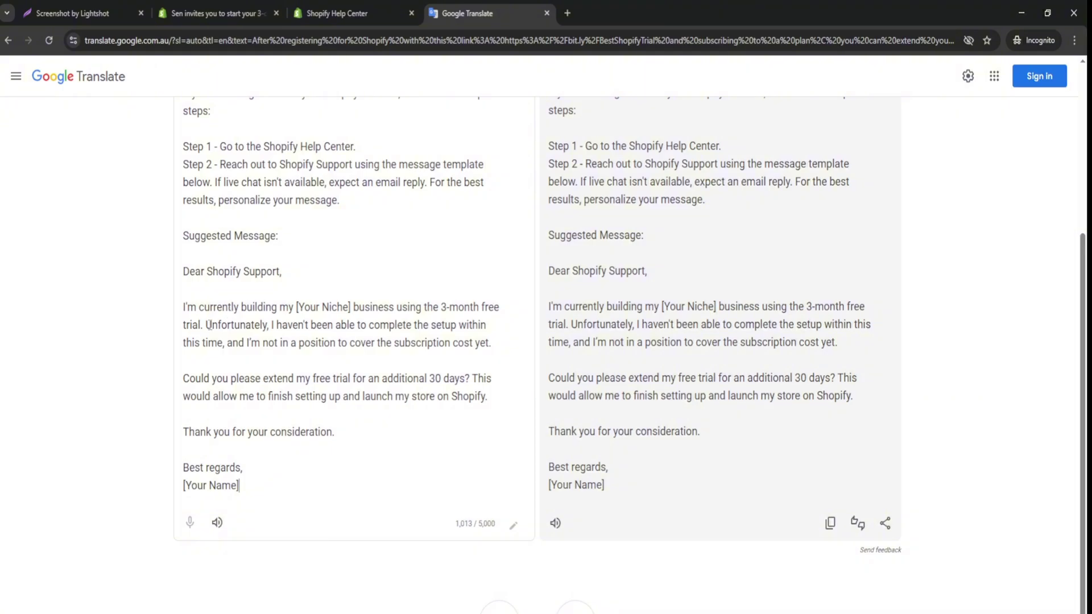
pyautogui.scroll(1, 217, 324)
pyautogui.scroll(1, 216, 338)
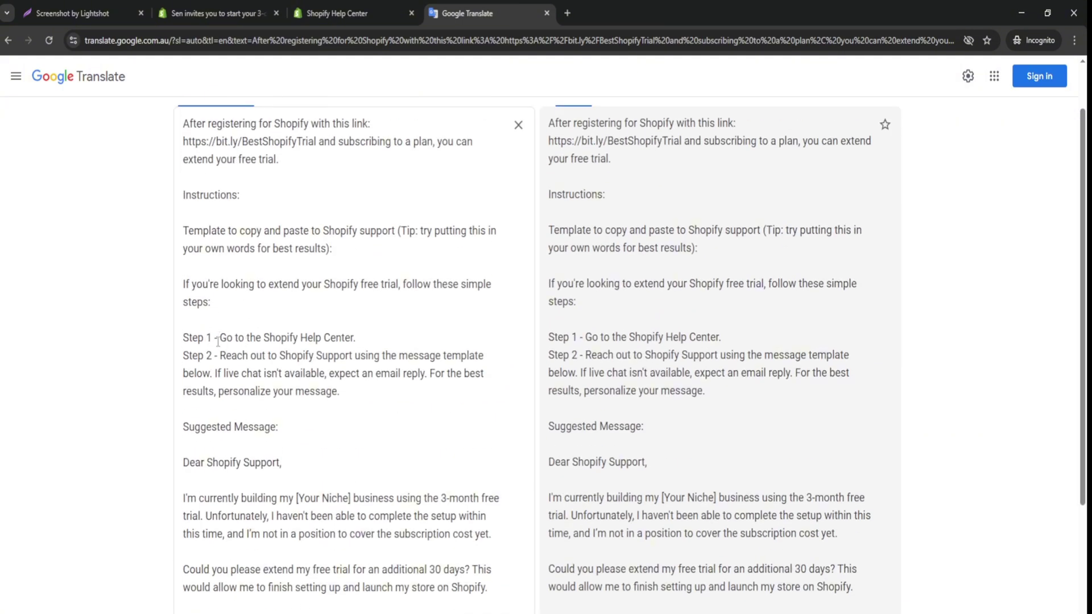
pyautogui.scroll(1, 217, 339)
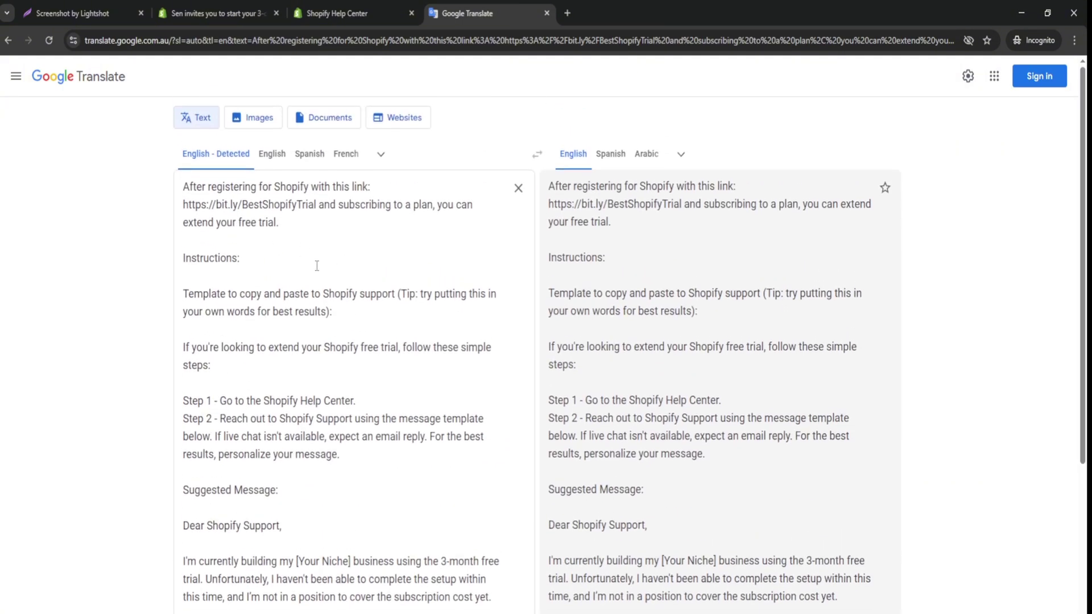
pyautogui.scroll(-2, 317, 266)
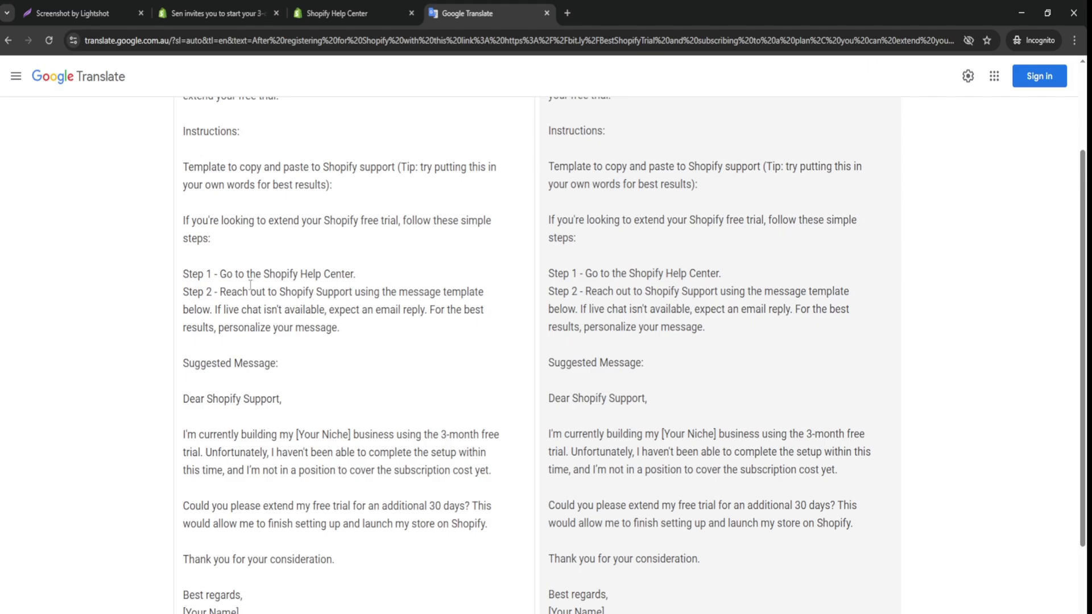
pyautogui.moveTo(249, 293); pyautogui.dragTo(342, 330)
pyautogui.scroll(-2, 282, 401)
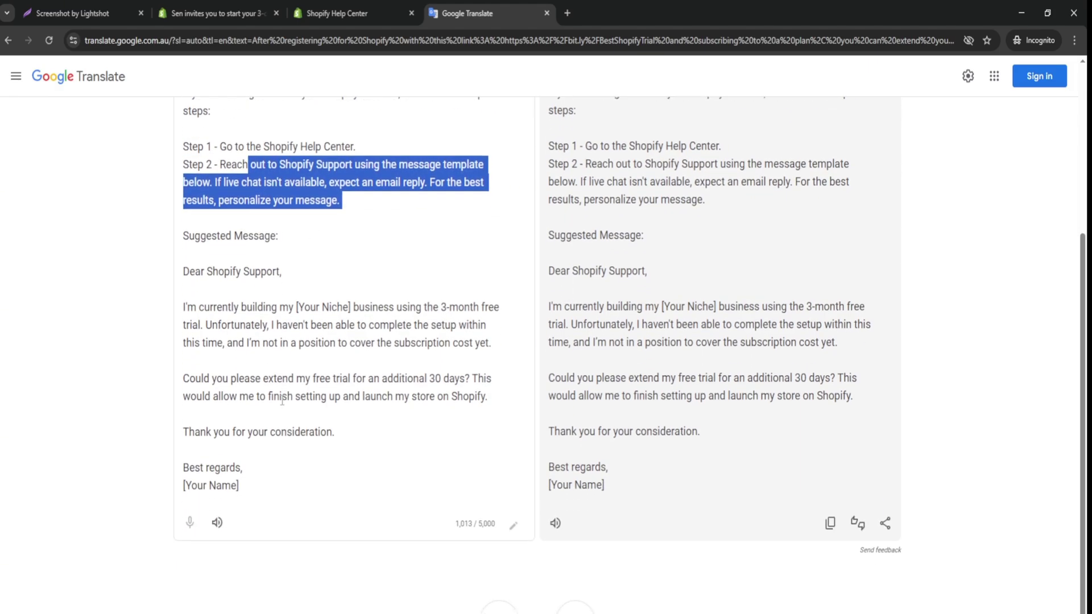
pyautogui.click(337, 13)
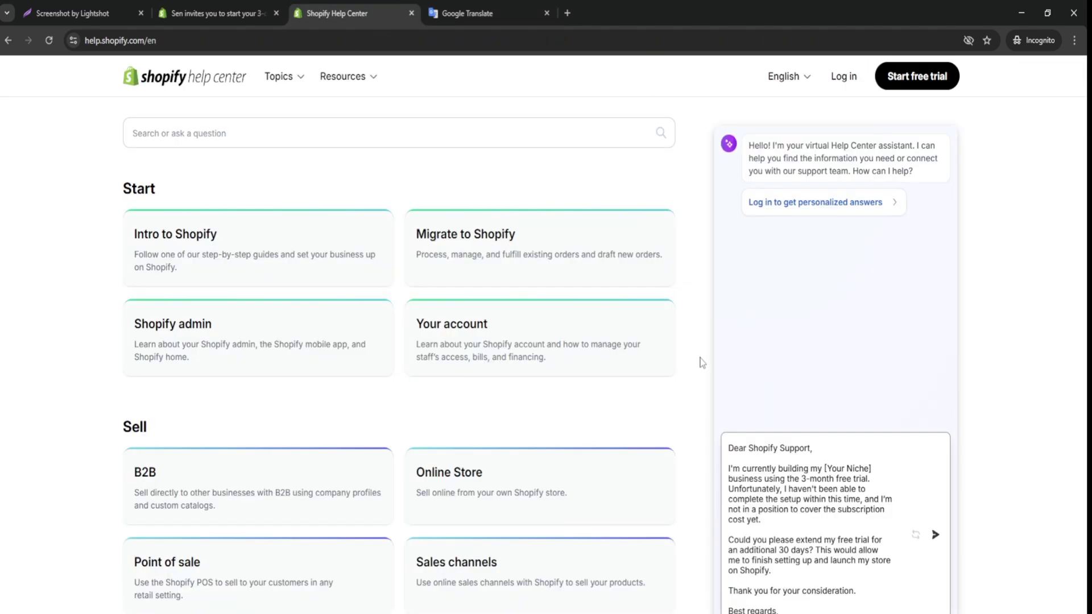